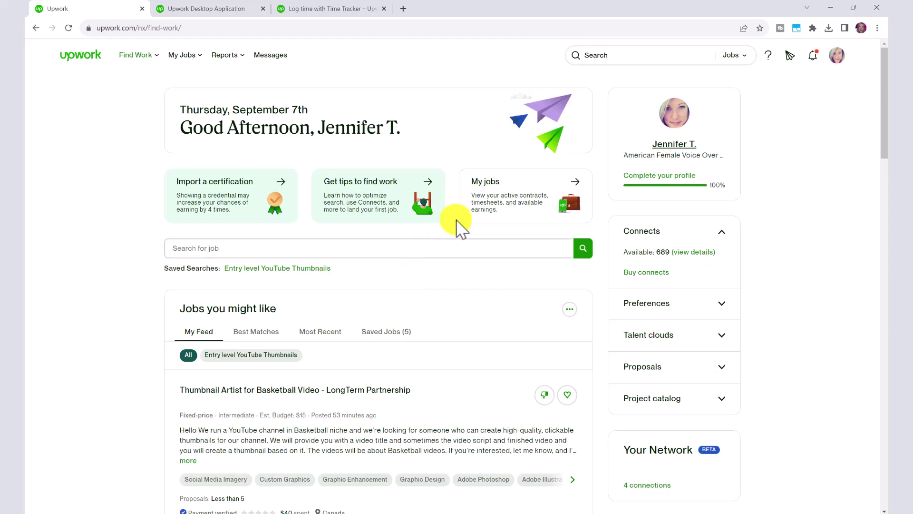
Search the job listings and filter the results to Hourly jobs only.
click(582, 249)
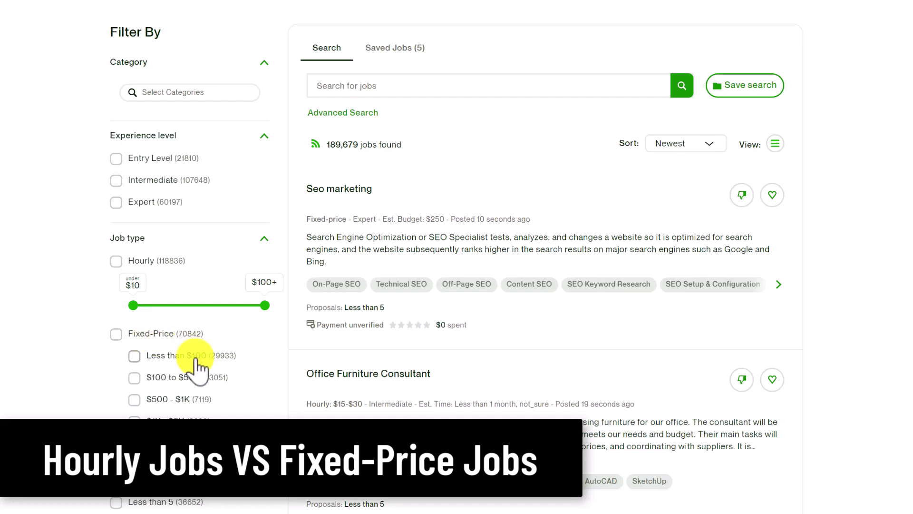
click(118, 261)
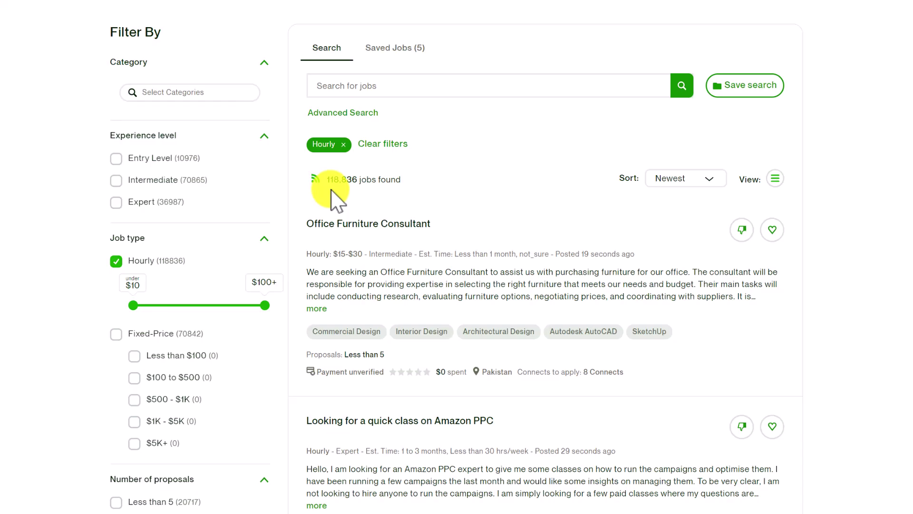
scroll(442, 221, down, 4)
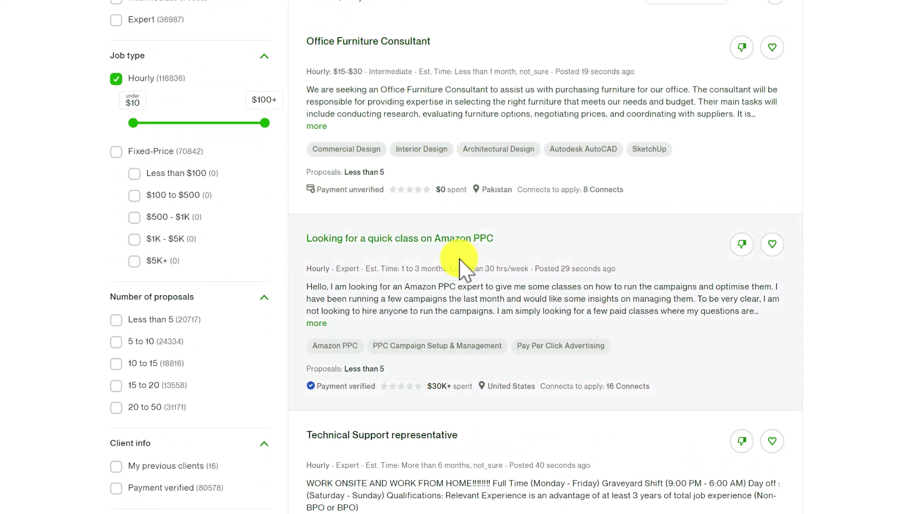
scroll(512, 337, up, 4)
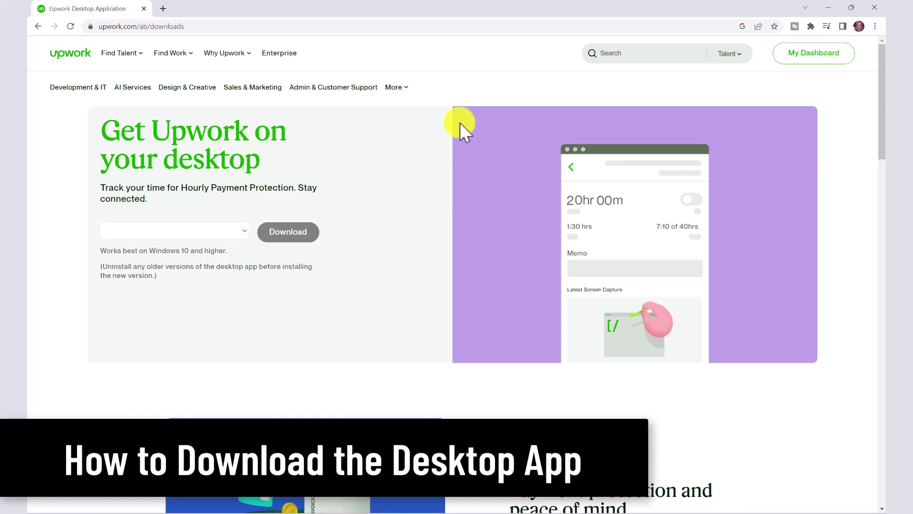
Download the windows-64 Upwork desktop installer and run UpworkSetup64.
click(233, 229)
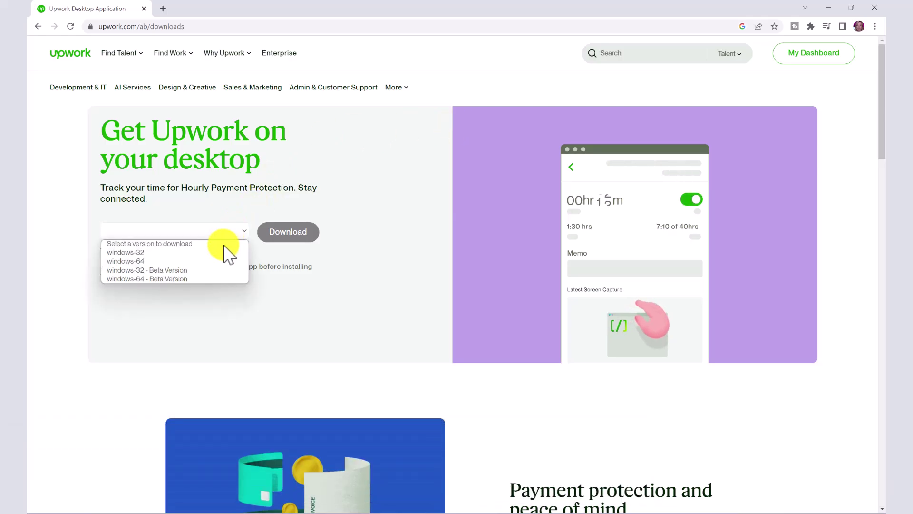
click(170, 261)
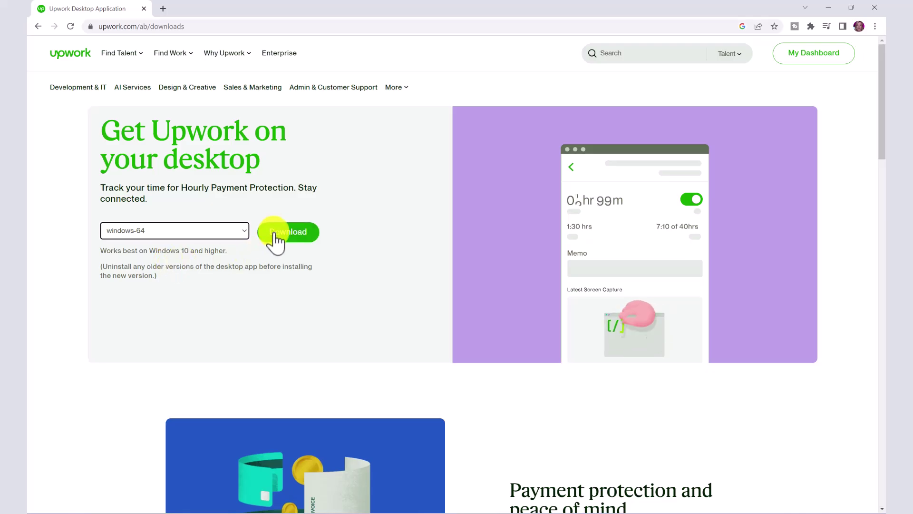
click(275, 233)
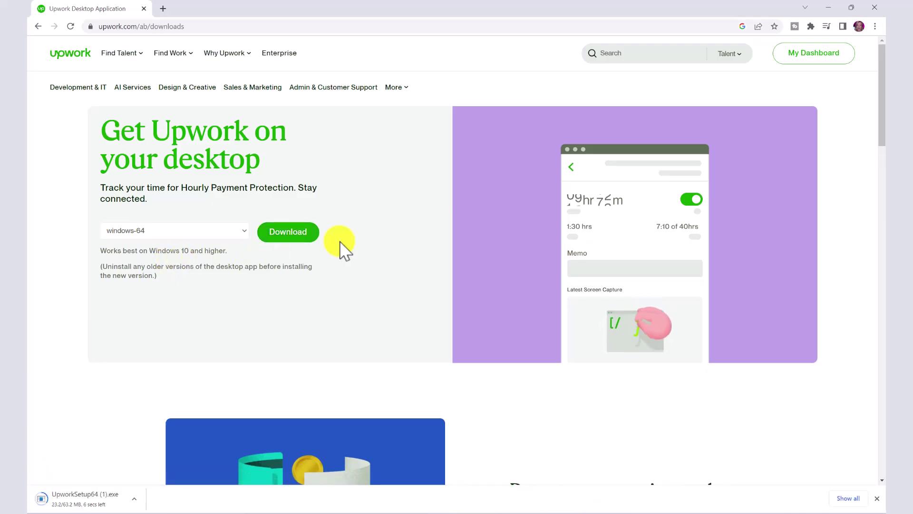
click(118, 497)
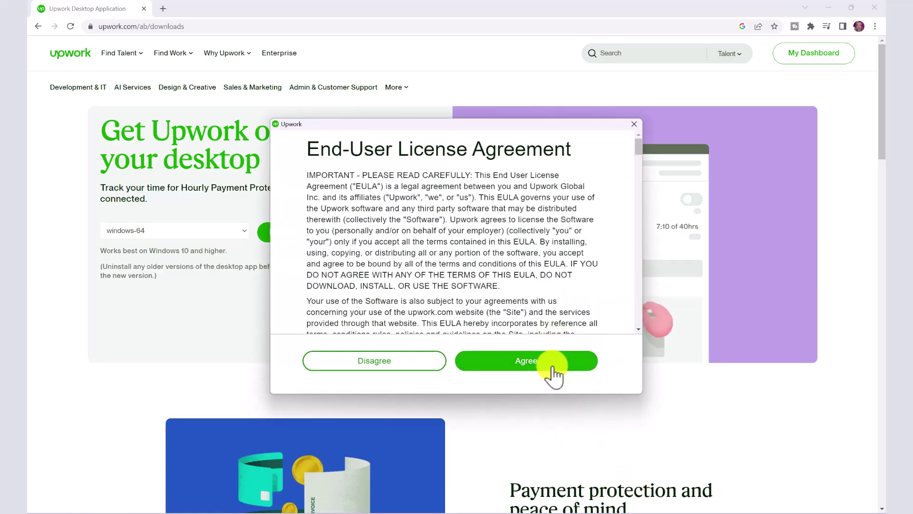
Accept the license agreement, allow firewall access, and advance through the intro slides.
click(552, 365)
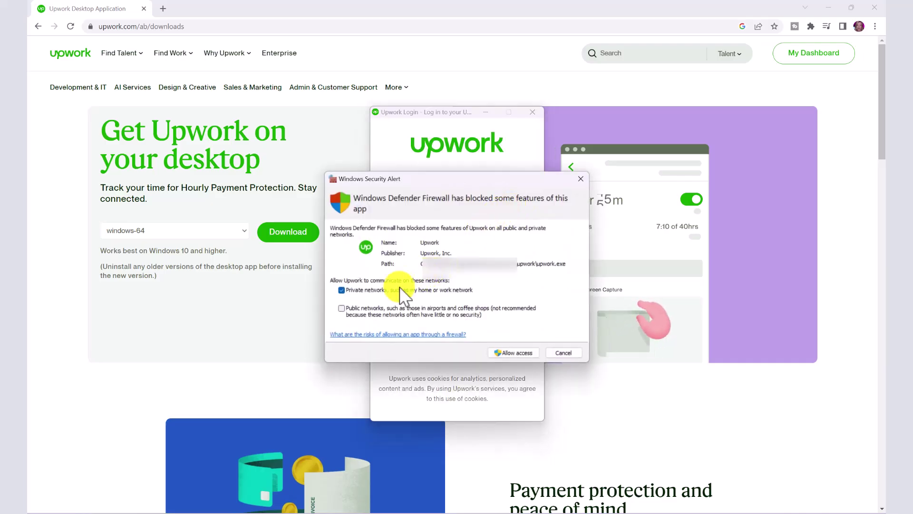
click(525, 354)
click(496, 253)
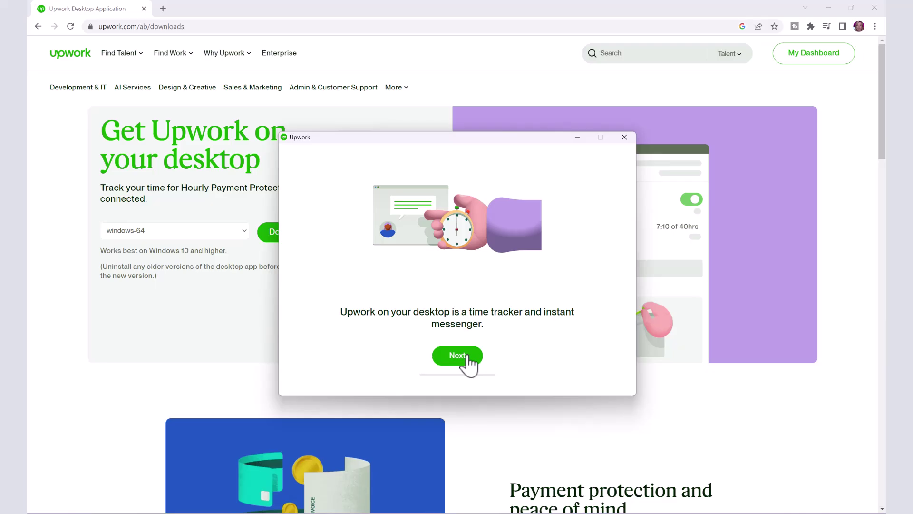
click(457, 355)
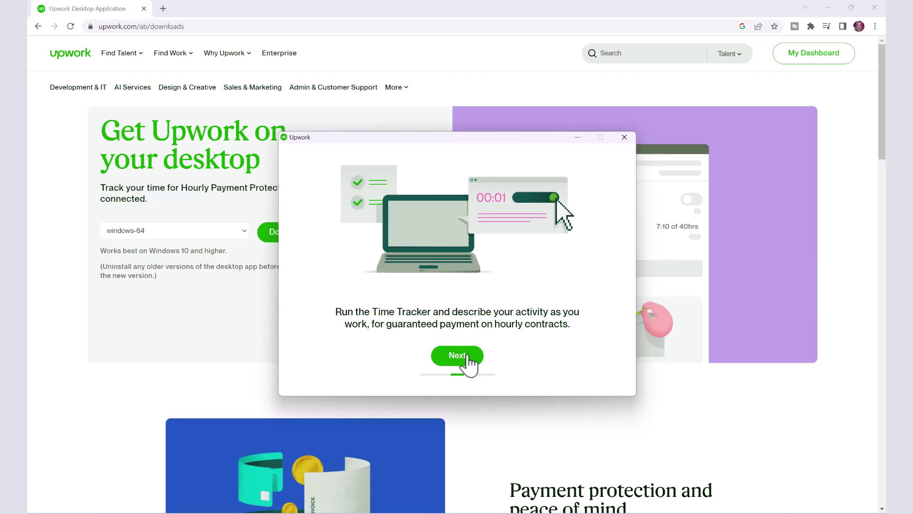
click(467, 357)
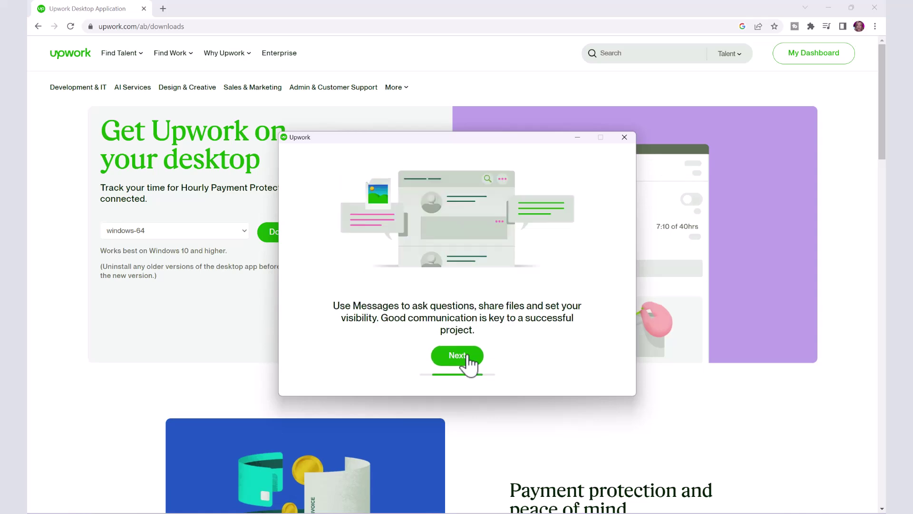
click(467, 357)
Finish the tour, close Messages, and open the contract showing 0:50 of 5 hrs.
click(457, 356)
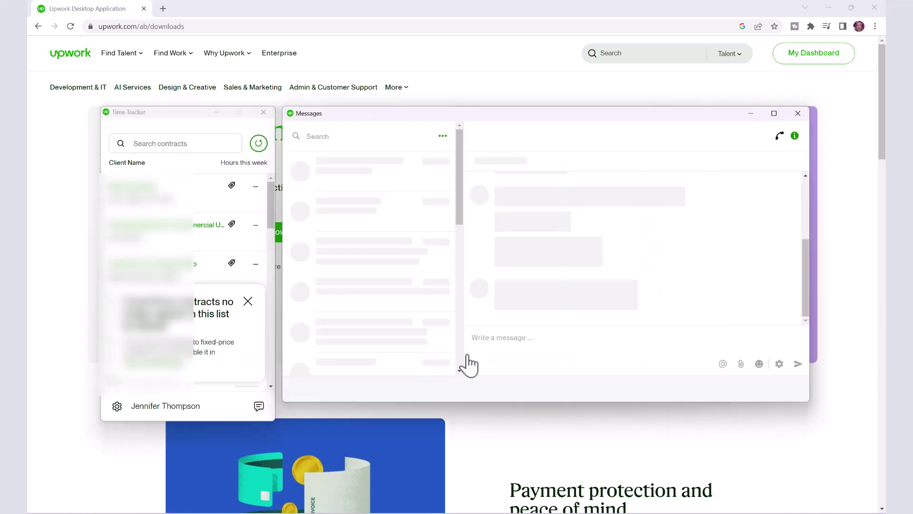
click(797, 113)
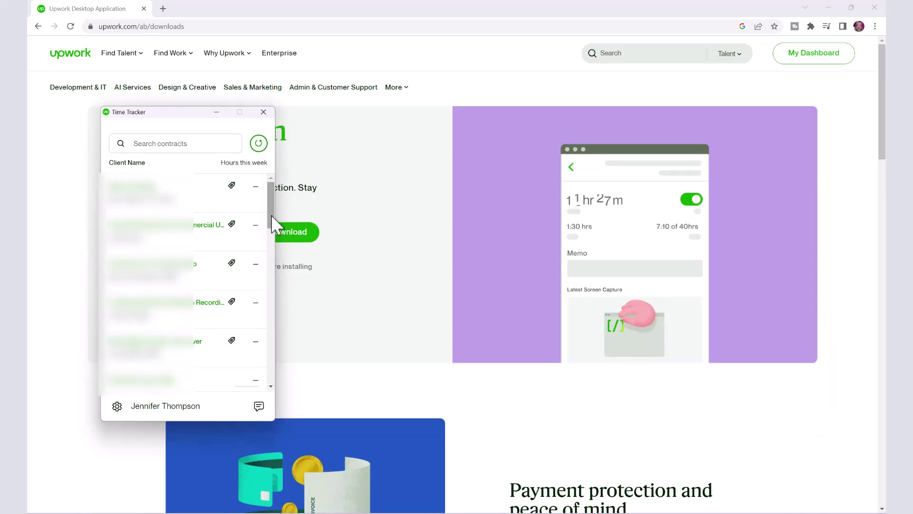
drag(271, 215, 269, 311)
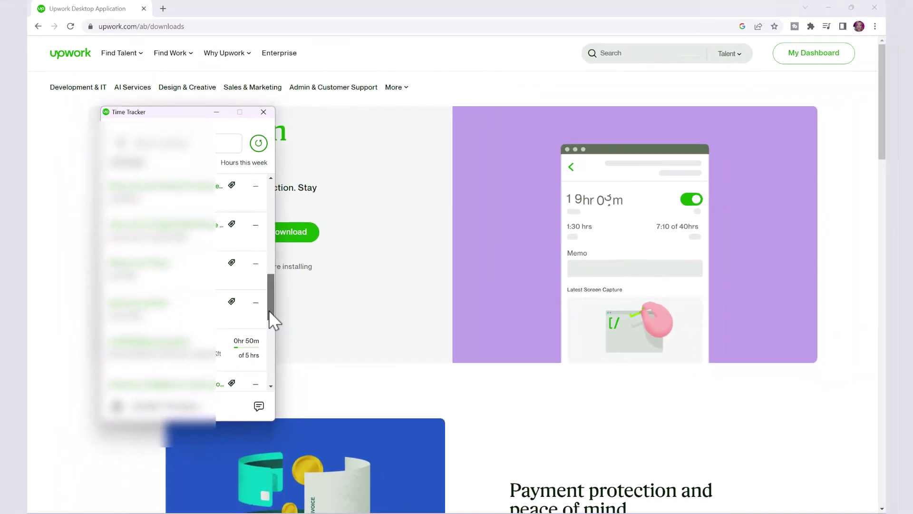
click(311, 366)
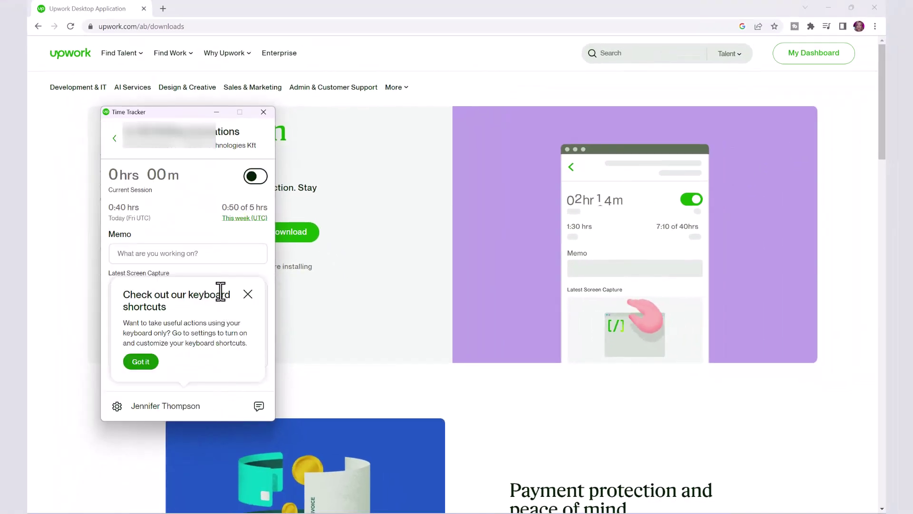
click(151, 360)
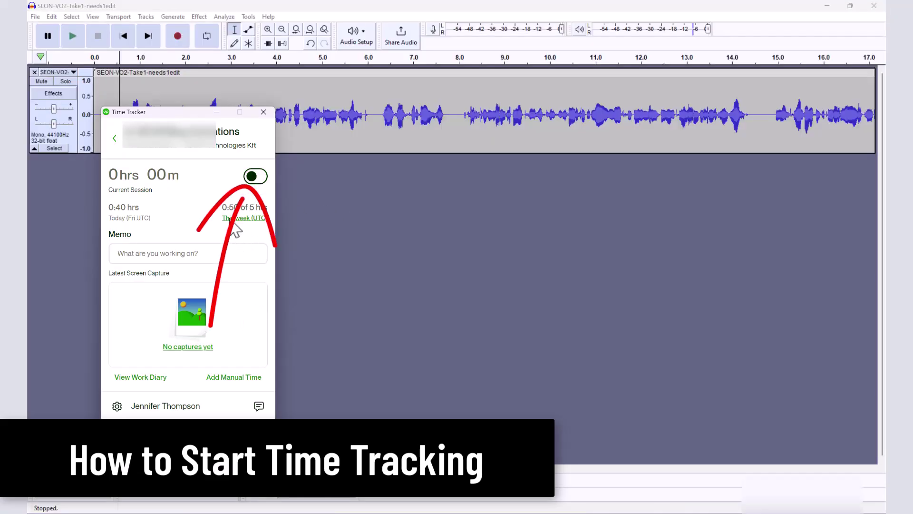
Switch tracking Online, hide the Time Tracker, and play the Audacity project from near its start.
click(252, 176)
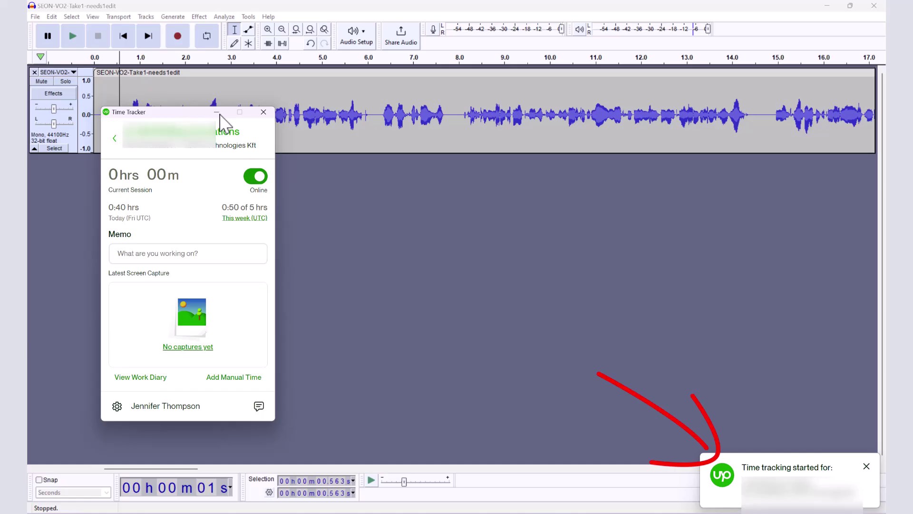
click(216, 113)
click(104, 126)
key(space)
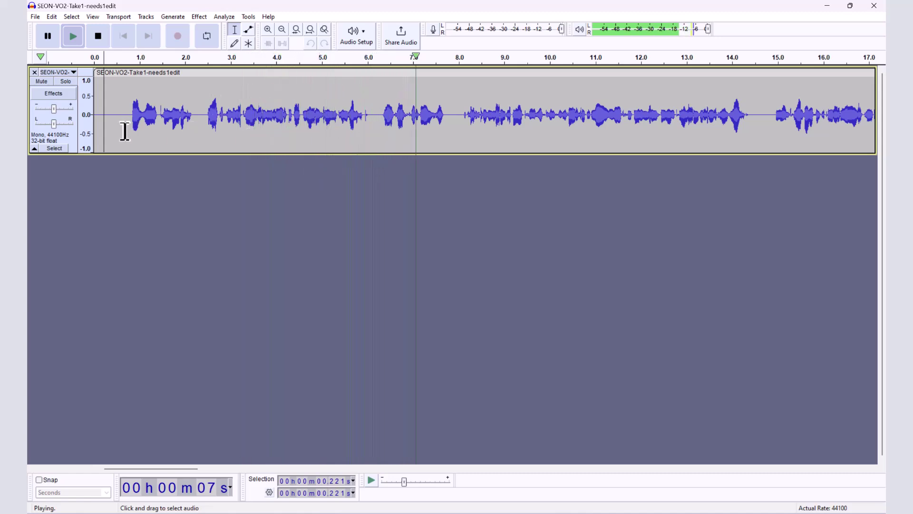
Set headphones as the Audacity playback device and replay the recording from the start.
key(space)
key(space)
click(356, 36)
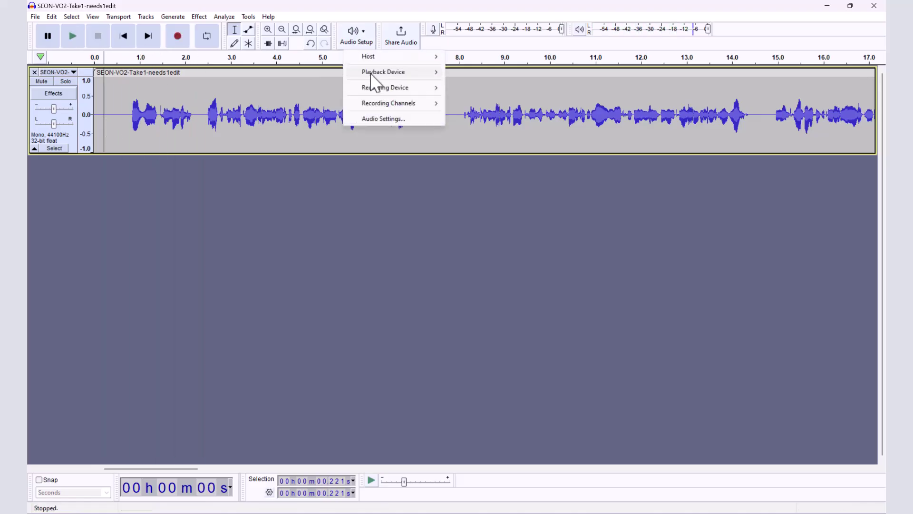
mouse_move(383, 72)
click(461, 84)
click(107, 123)
key(space)
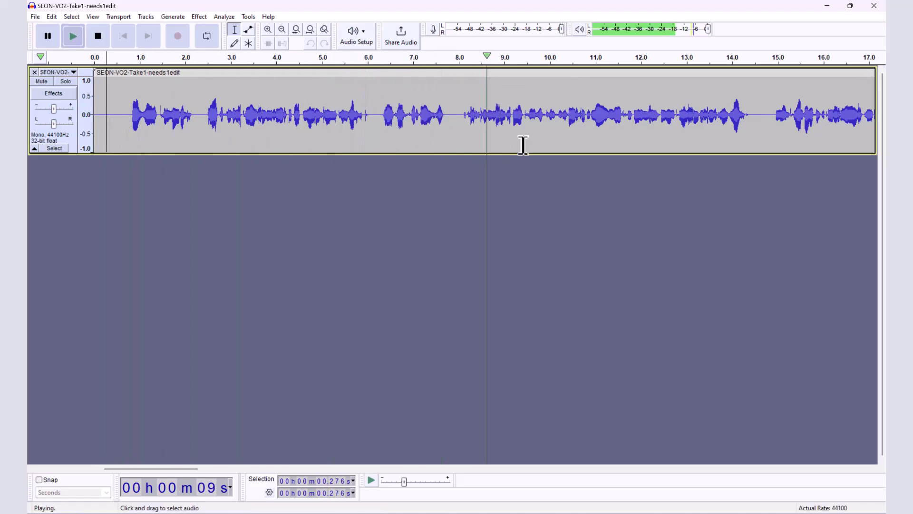
key(space)
Paste the copied audio near 7.8 s and play it back around 15.5 s.
click(452, 123)
key(ctrl+v)
key(space)
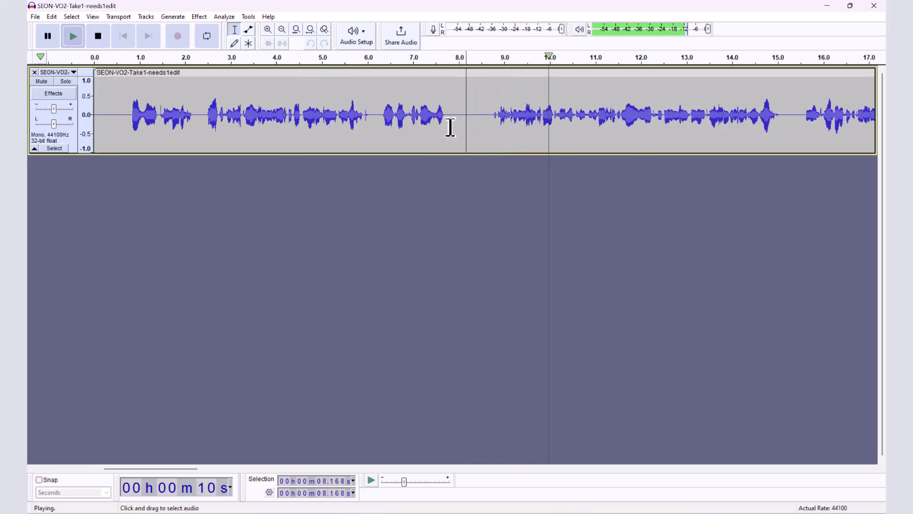
click(791, 123)
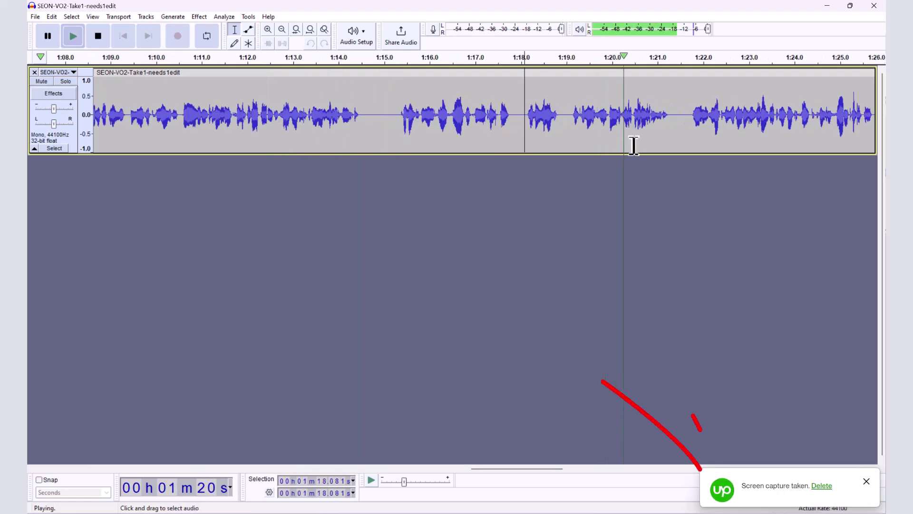
key(space)
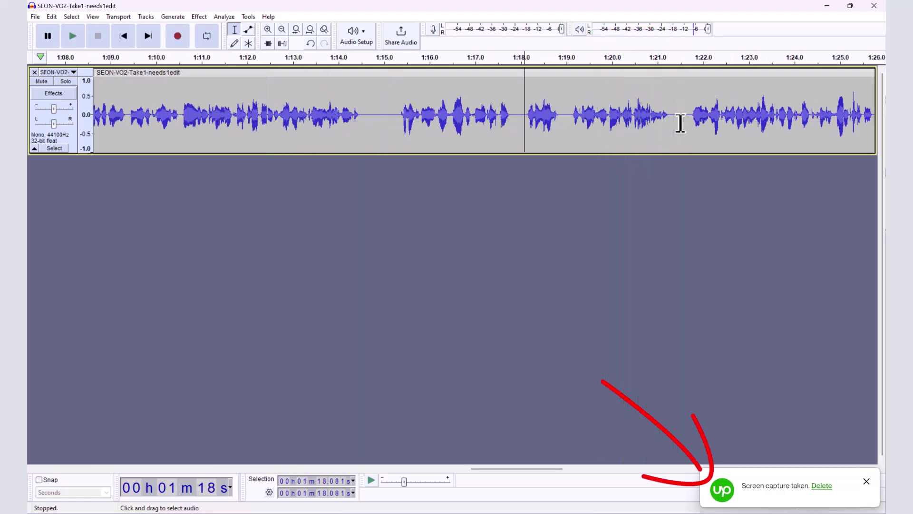
Delete the audio from 1:21.5 to 1:25.9, then undo the deletion.
click(680, 122)
drag(680, 123, 761, 140)
key(Delete)
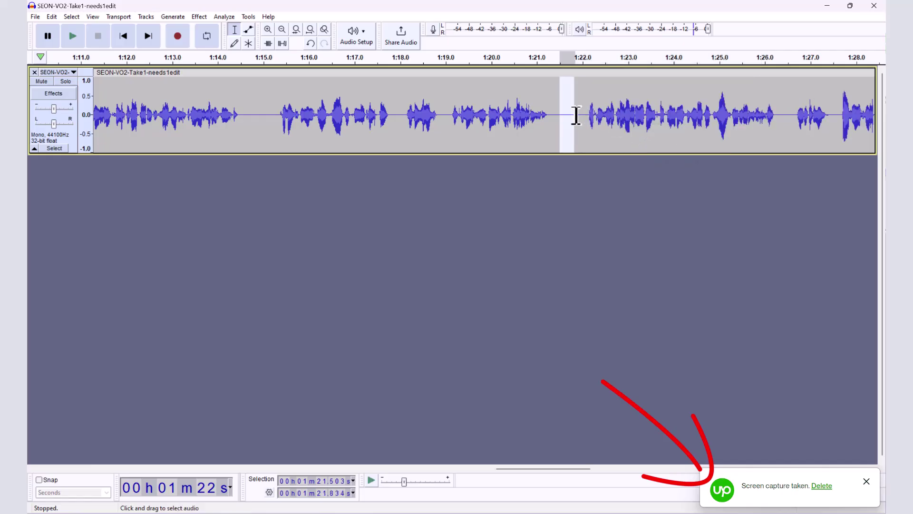
click(58, 17)
click(60, 28)
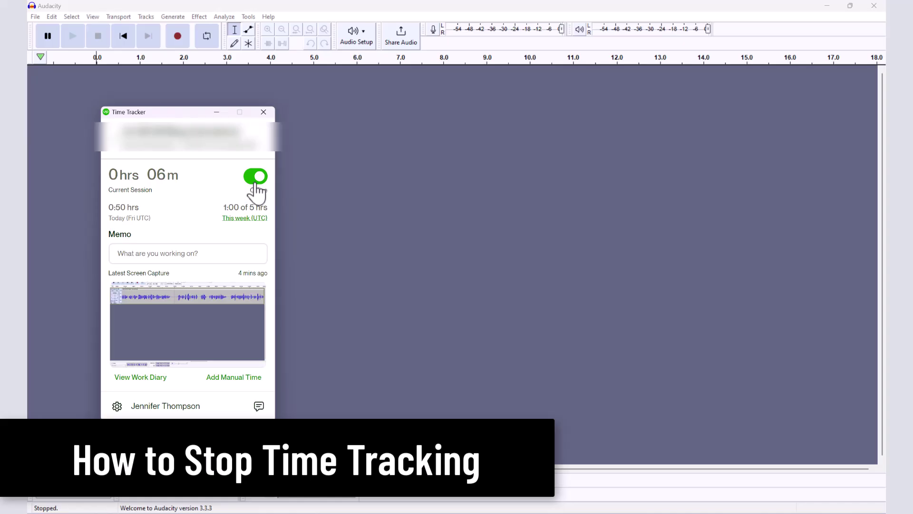
Switch the Time Tracker toggle off so the session reads 0 hrs 00 m.
click(255, 185)
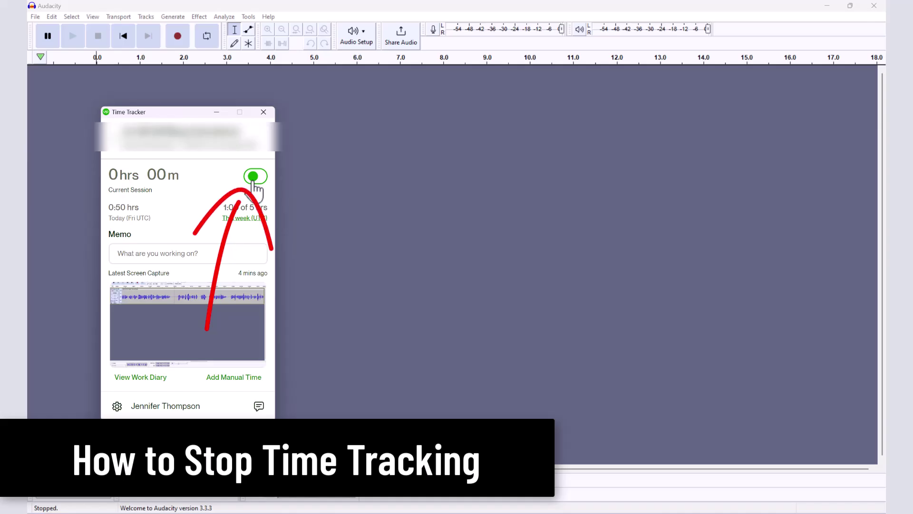
click(340, 212)
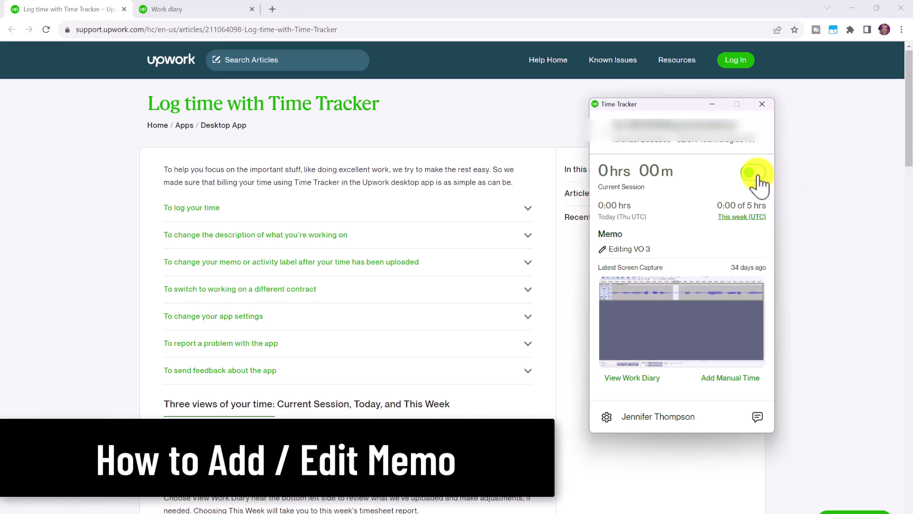
click(611, 248)
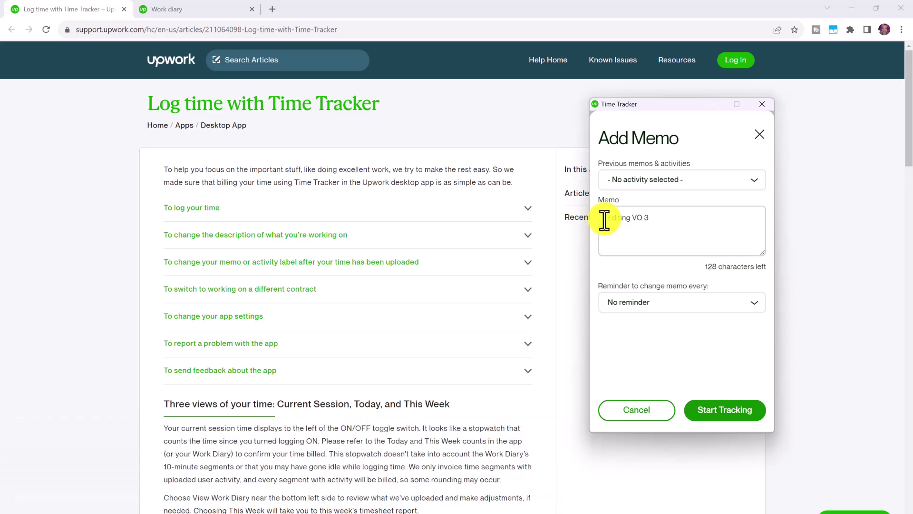
drag(604, 220, 658, 222)
text(Tran)
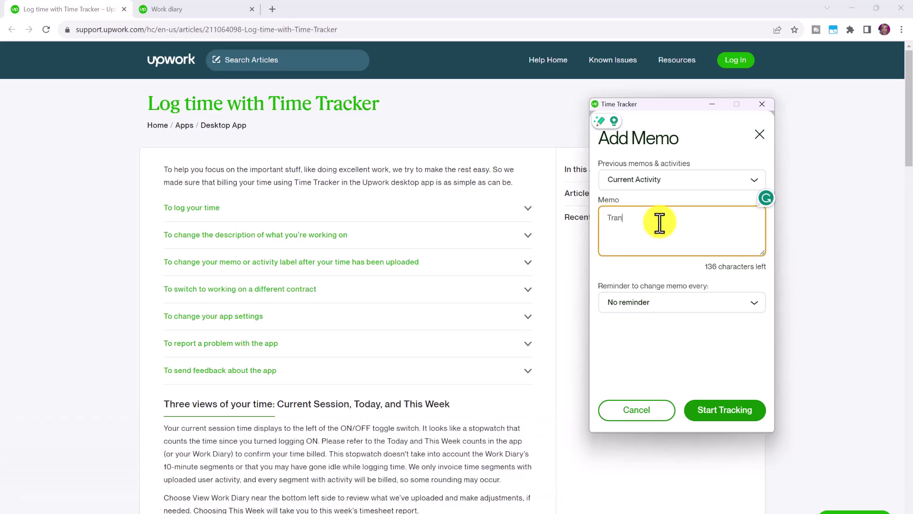
text(scribing 30 min audi)
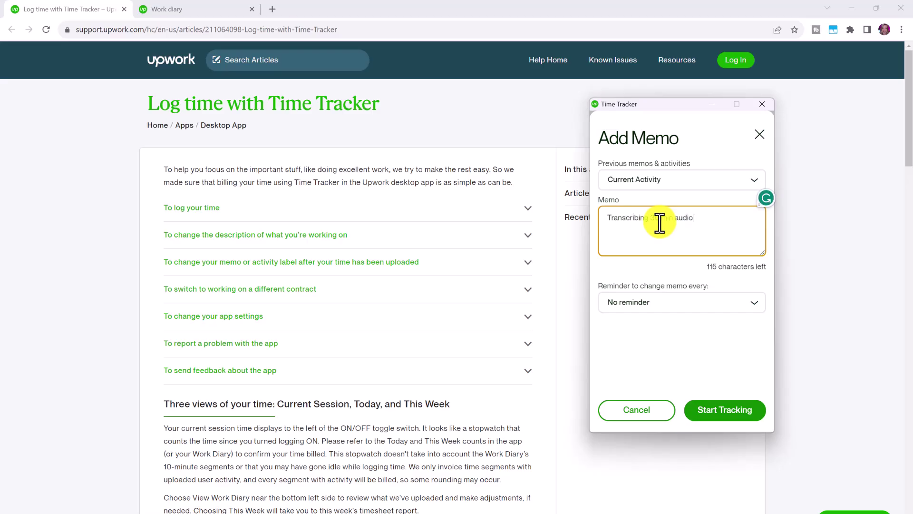
key(ctrl+a)
text(Content W)
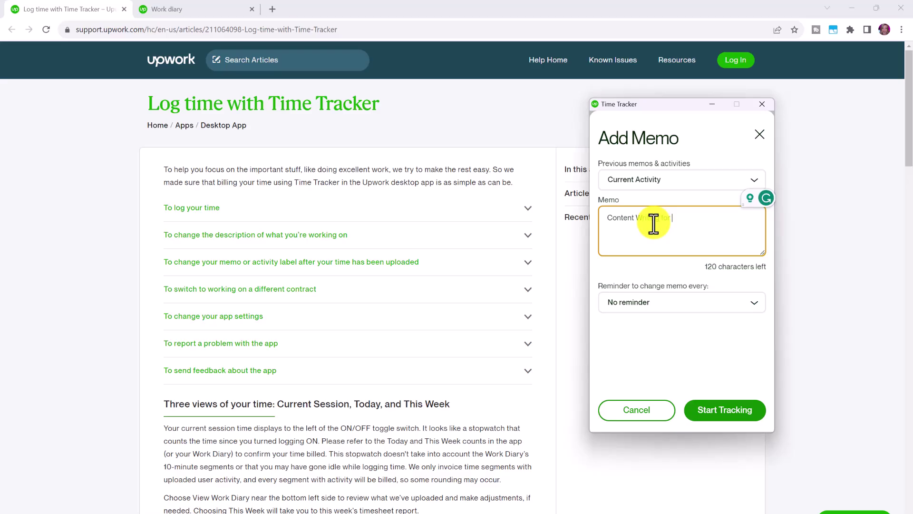
text(riting for a blog article)
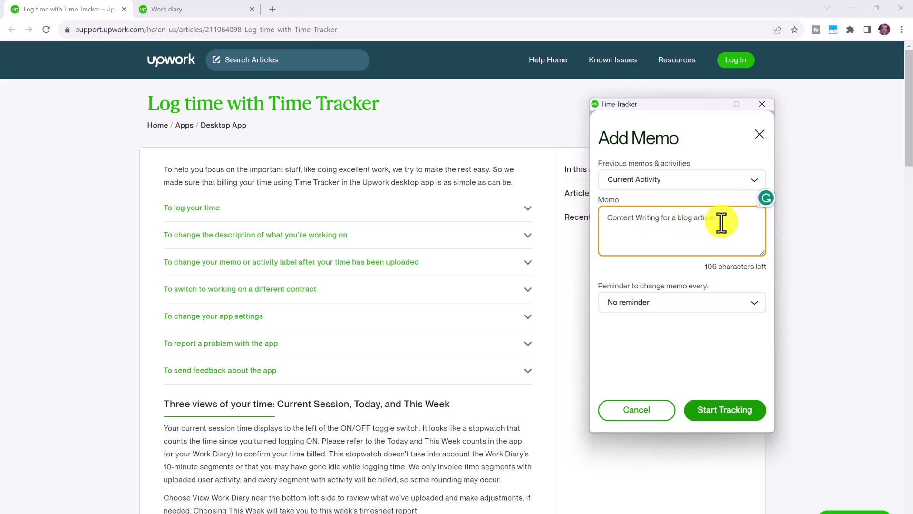
drag(730, 219, 585, 218)
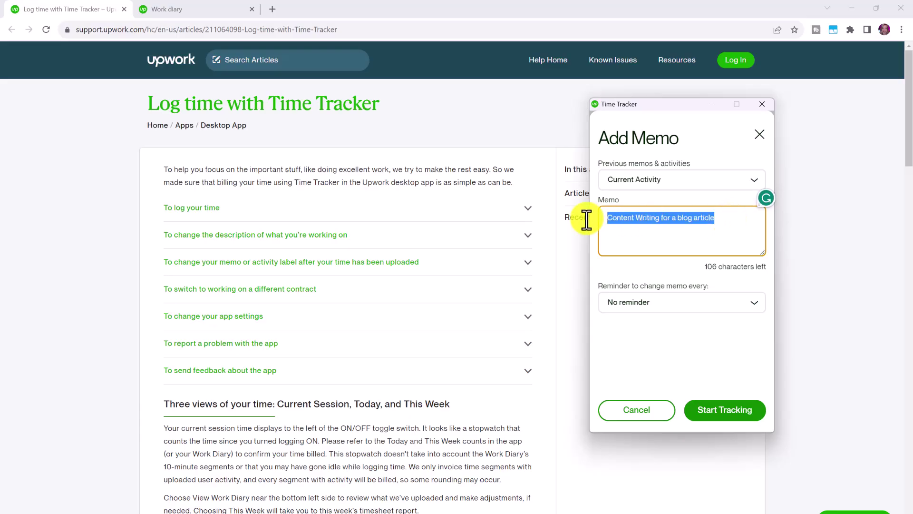
key(BackSpace)
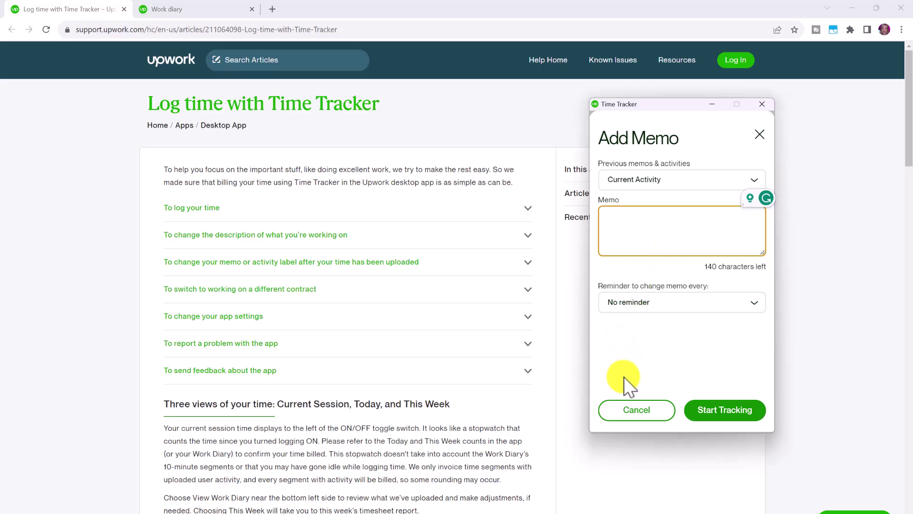
key(Escape)
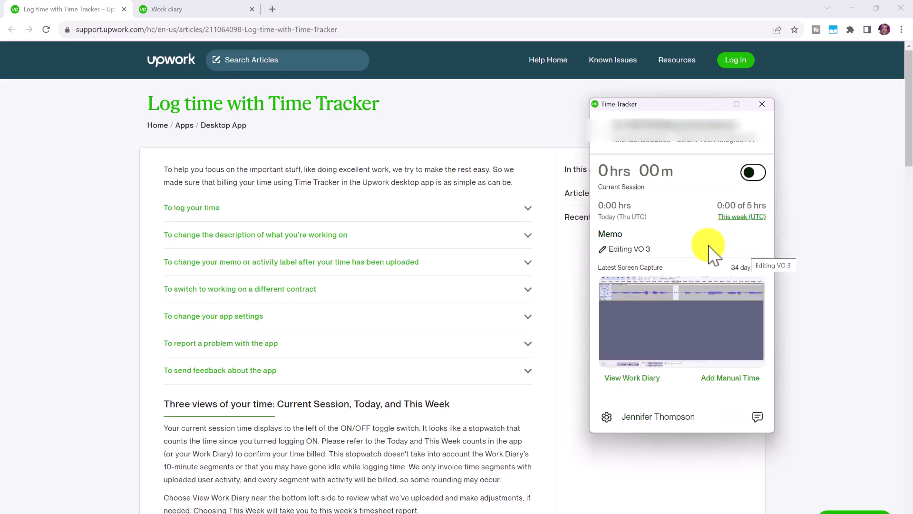
click(722, 380)
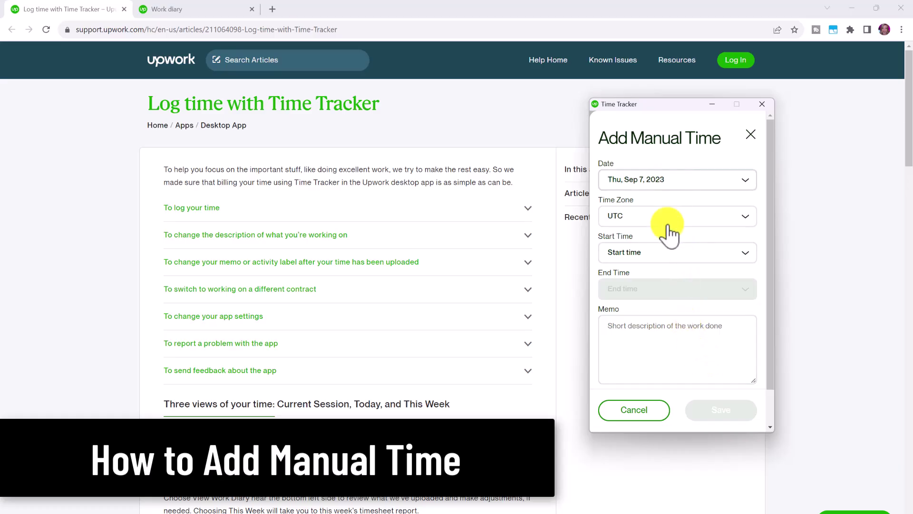
click(675, 261)
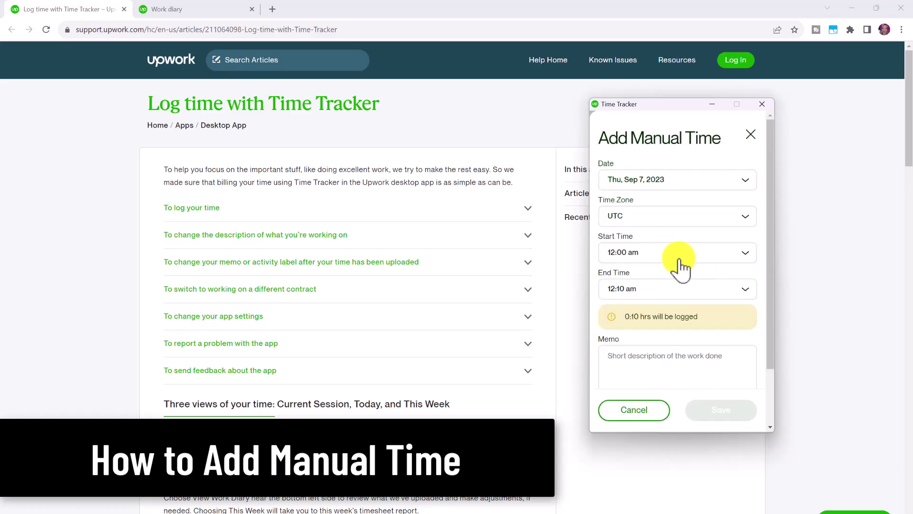
click(665, 291)
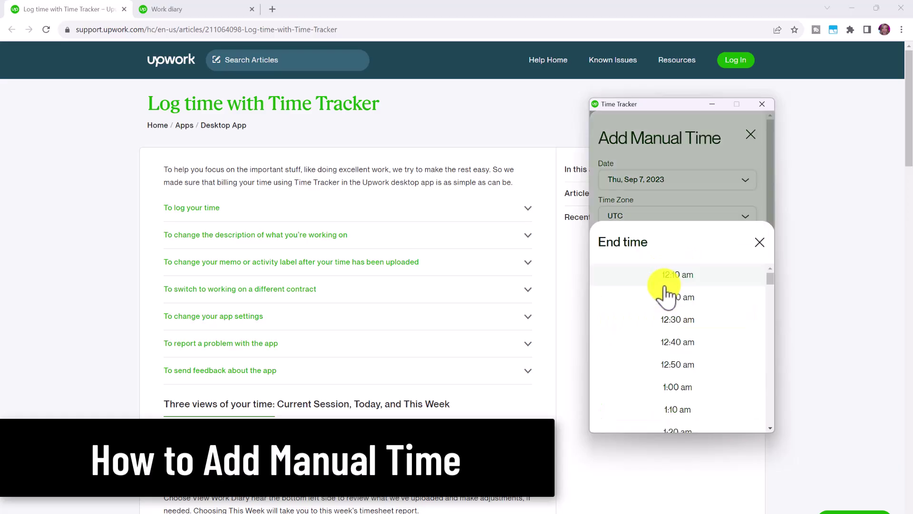
click(684, 388)
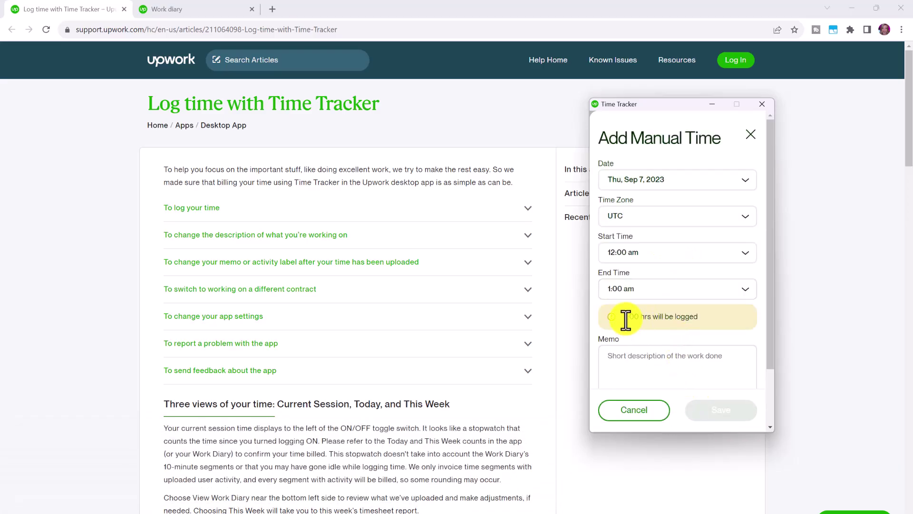
click(665, 359)
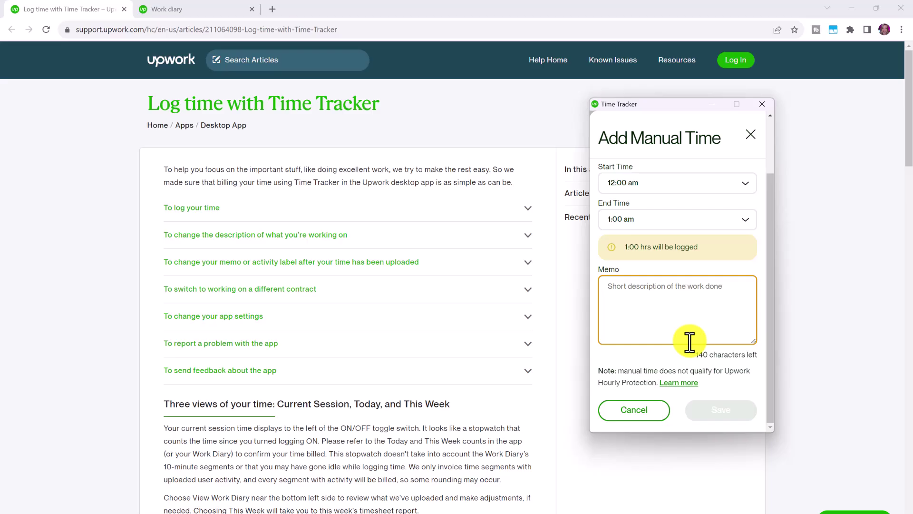
key(Escape)
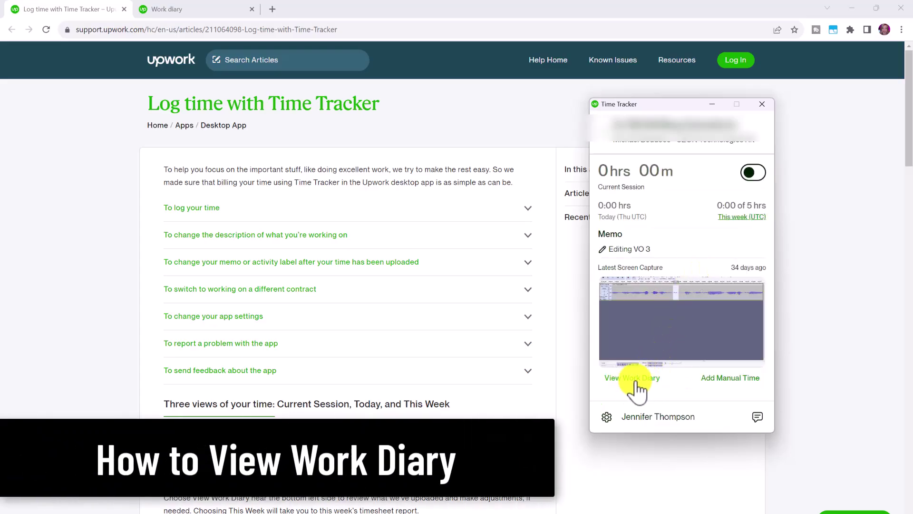
Open the work diary in the browser and select the contract.
click(621, 379)
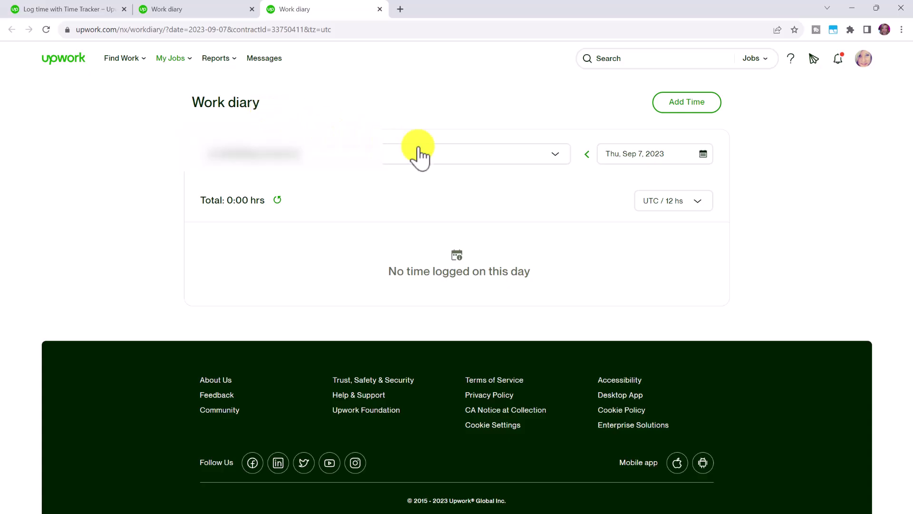
click(531, 159)
click(666, 156)
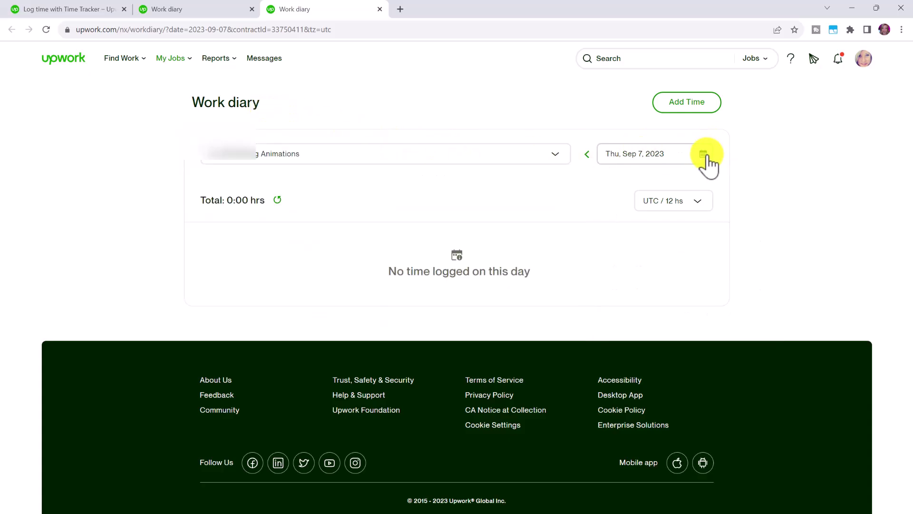
Move the diary date to August 2023 and step forward to Fri, Aug 4.
click(705, 155)
click(613, 180)
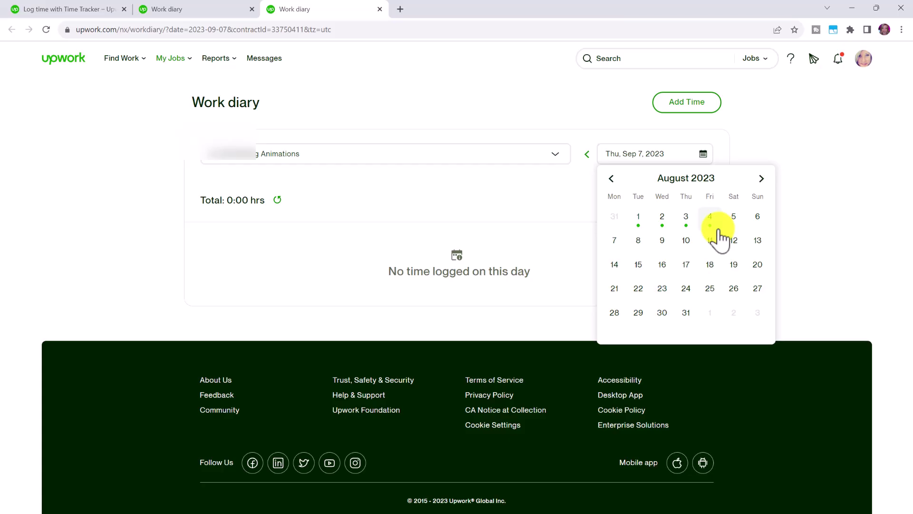
click(638, 221)
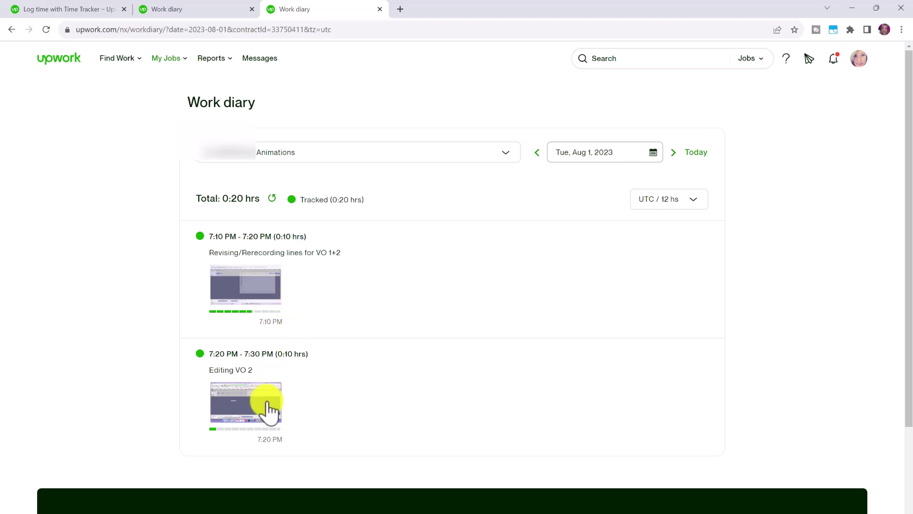
double_click(674, 152)
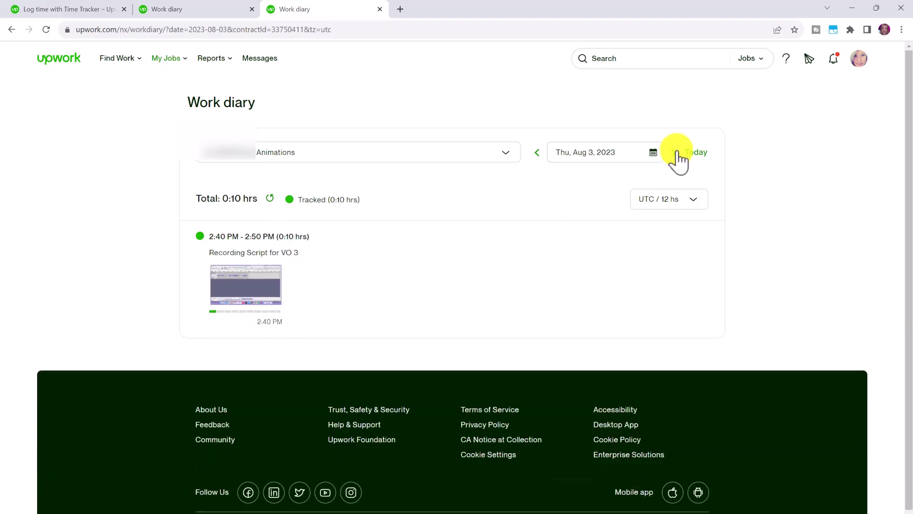
click(676, 152)
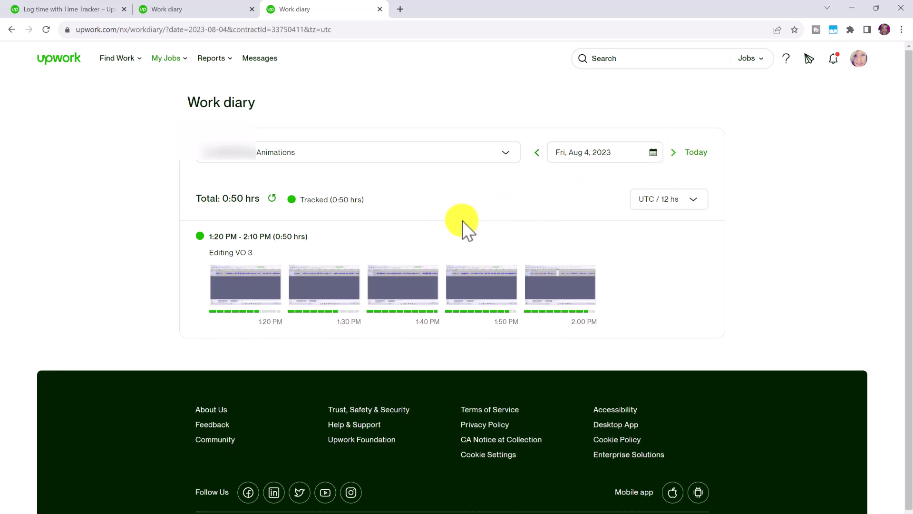
Review the 1:20 PM and 2:00 PM screenshot details, then close the modal.
click(261, 300)
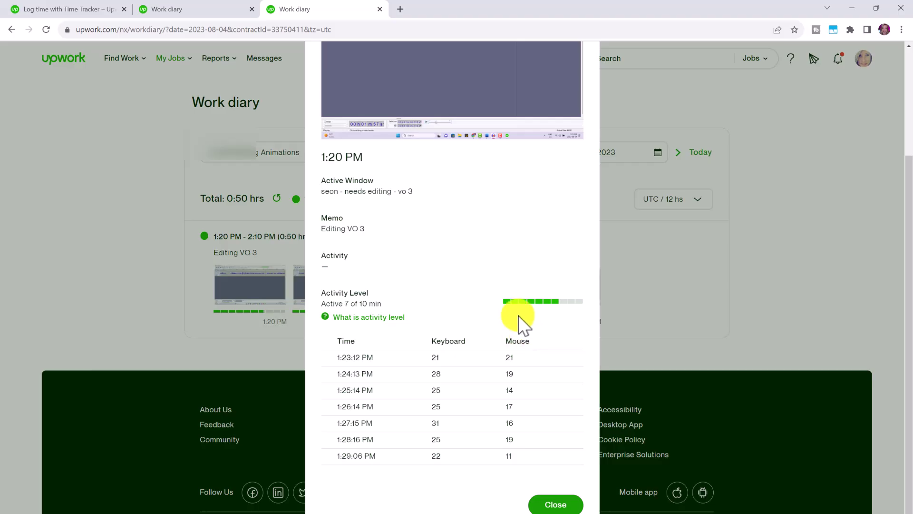
key(Right)
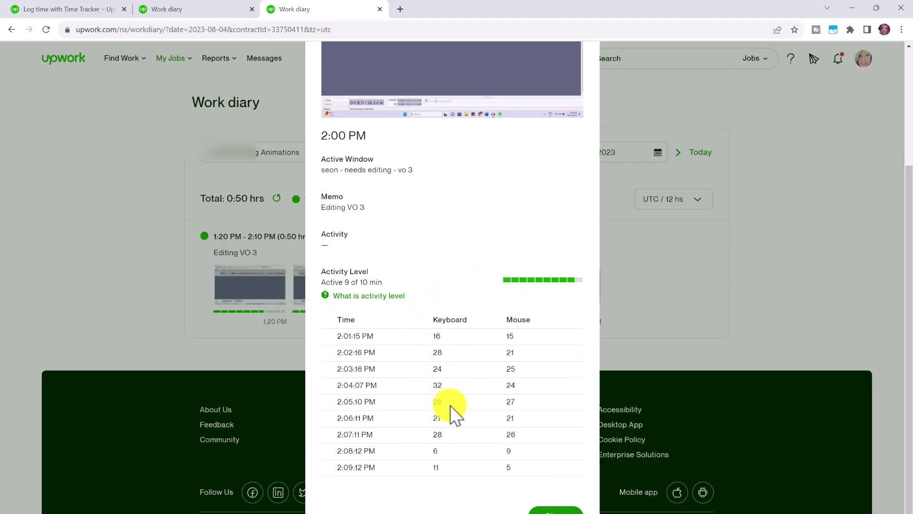
scroll(450, 405, up, 4)
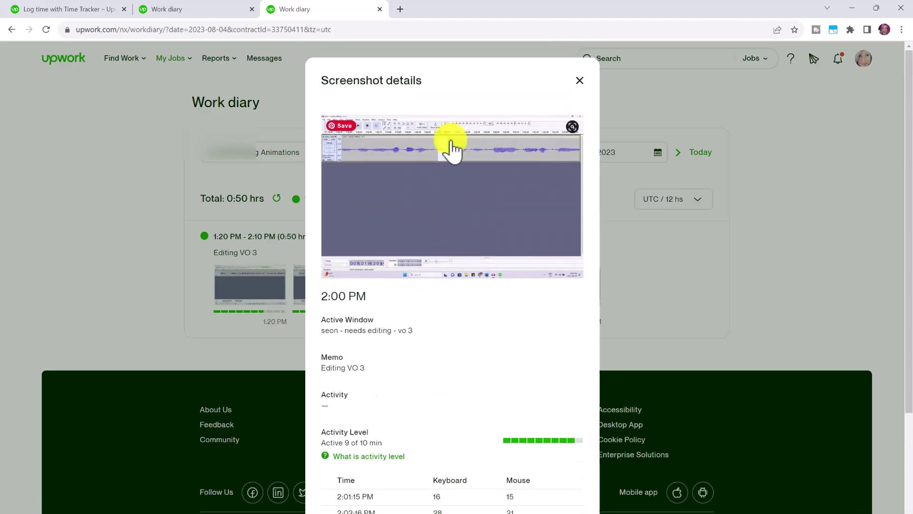
click(636, 415)
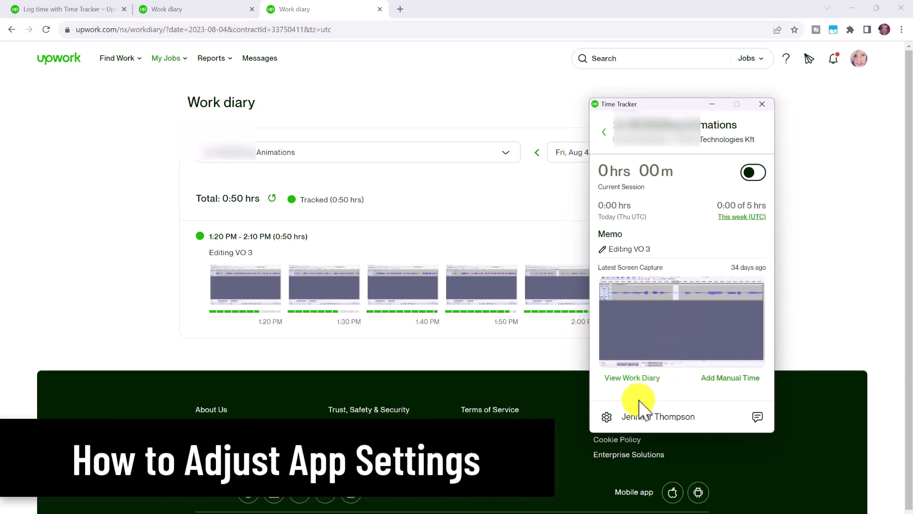
In Time Tracker Settings, choose Capture Active Monitor and keep Simple Notification.
click(607, 419)
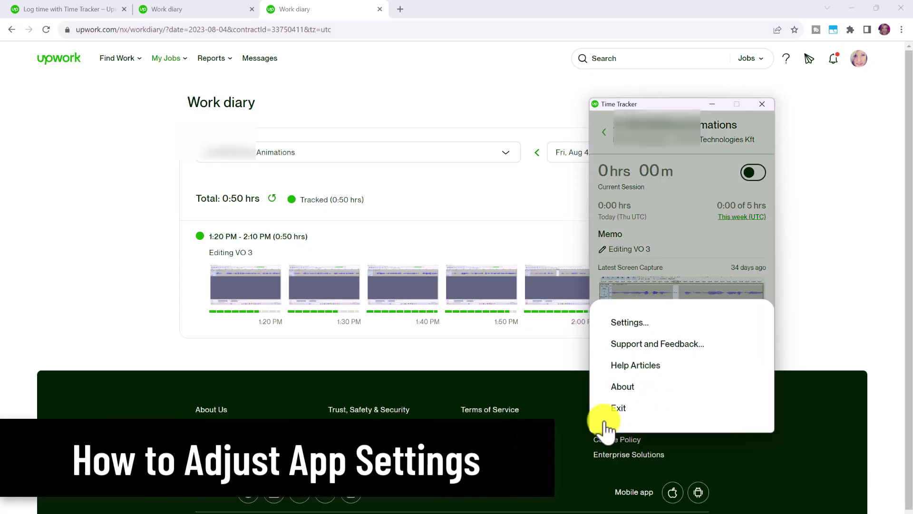
click(632, 324)
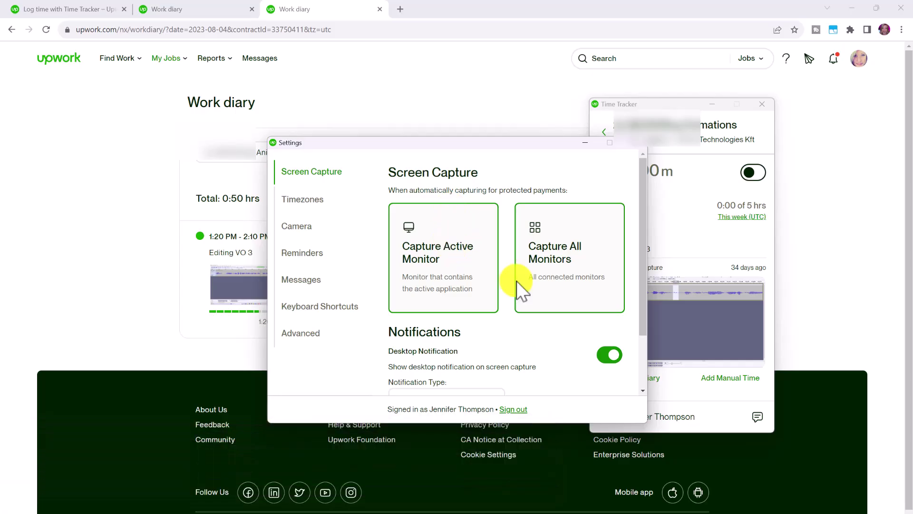
click(477, 272)
scroll(477, 272, down, 2)
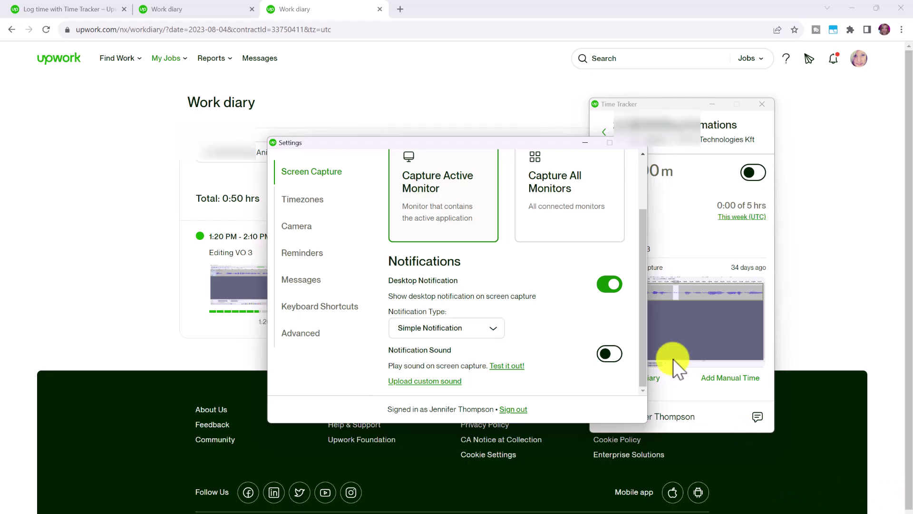
click(494, 328)
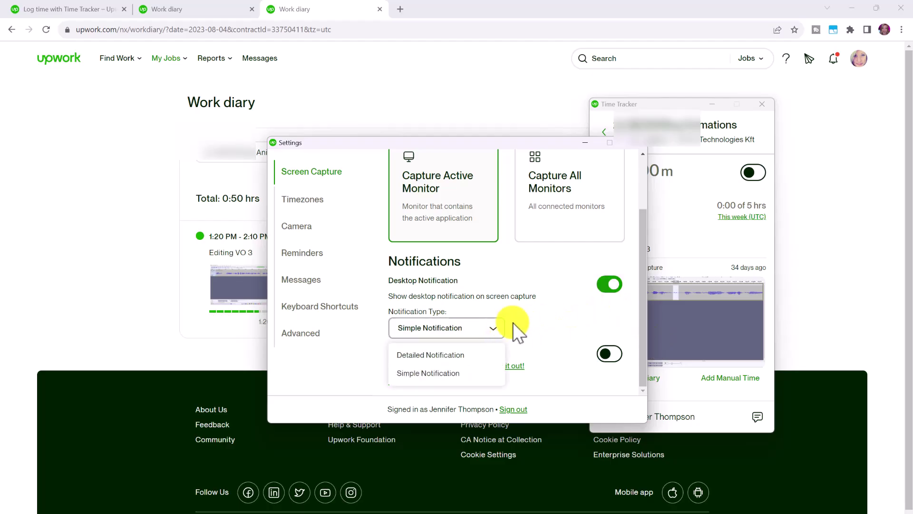
click(512, 325)
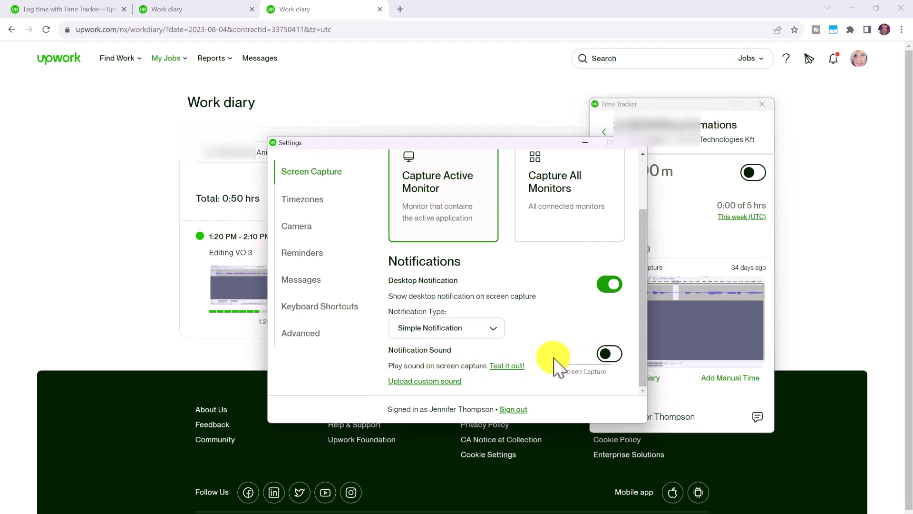
Look over the Timezones, Camera and Reminders settings, keeping the memo reminder at No reminder.
scroll(554, 354, up, 2)
click(333, 200)
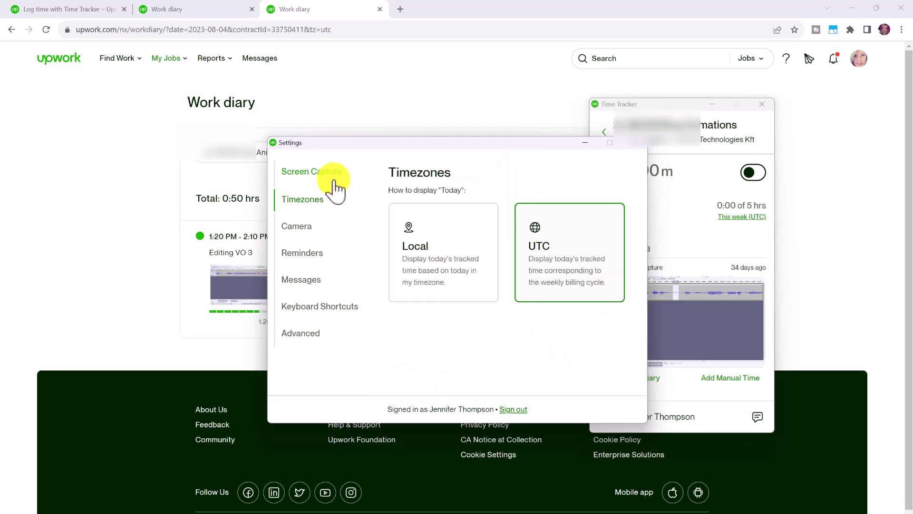
click(323, 229)
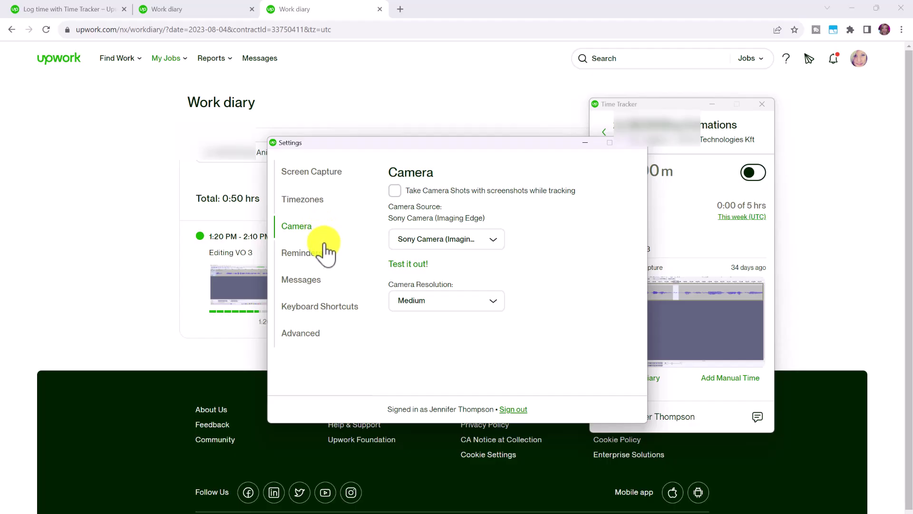
click(322, 253)
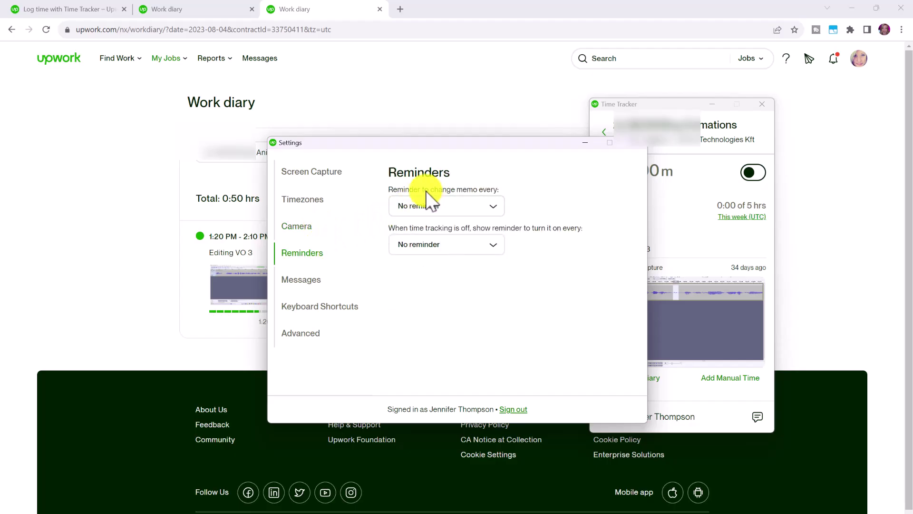
click(493, 203)
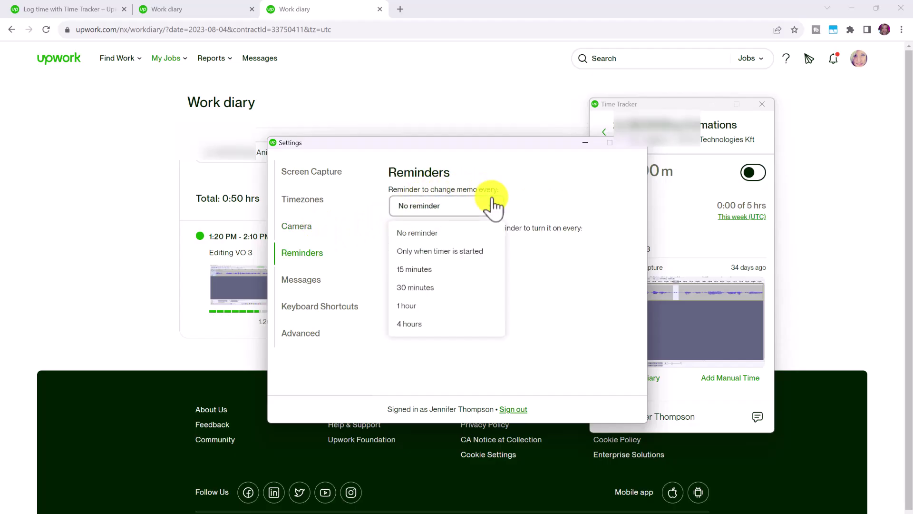
click(544, 203)
Look over the Keyboard Shortcuts and Advanced settings pages.
click(330, 309)
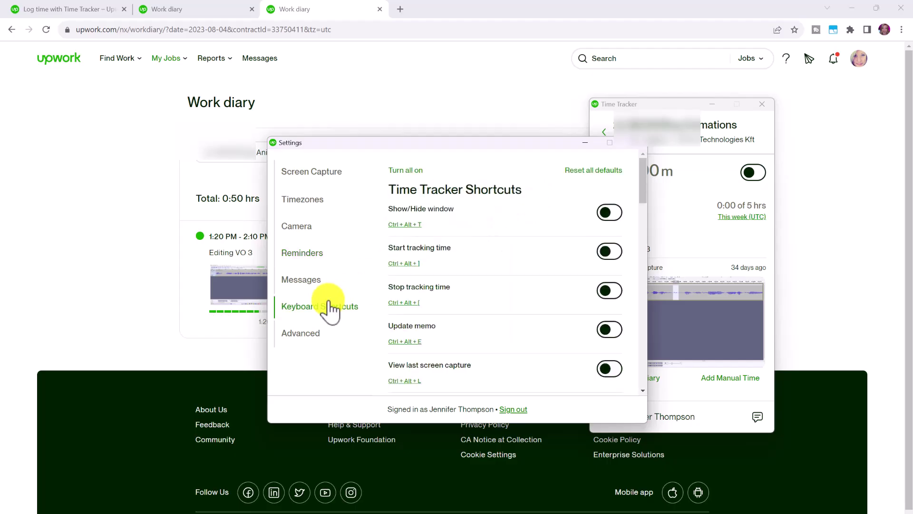
click(318, 334)
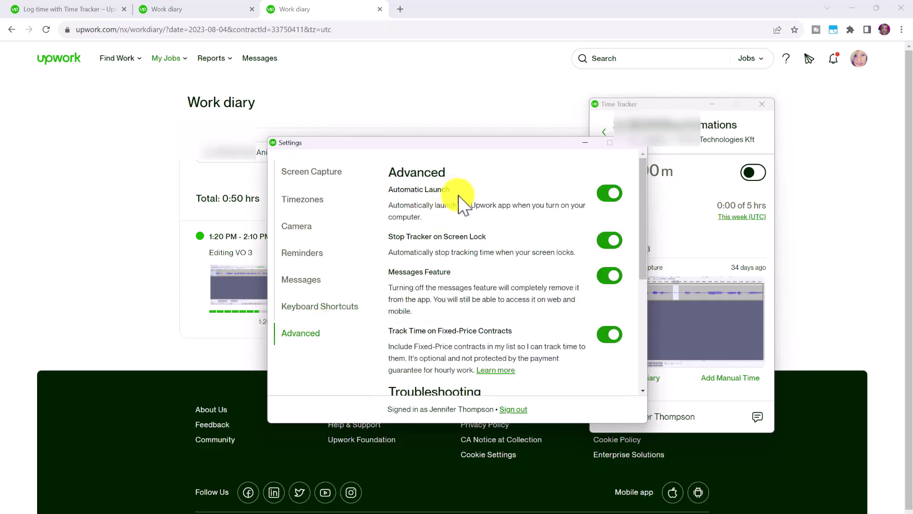
scroll(459, 196, down, 3)
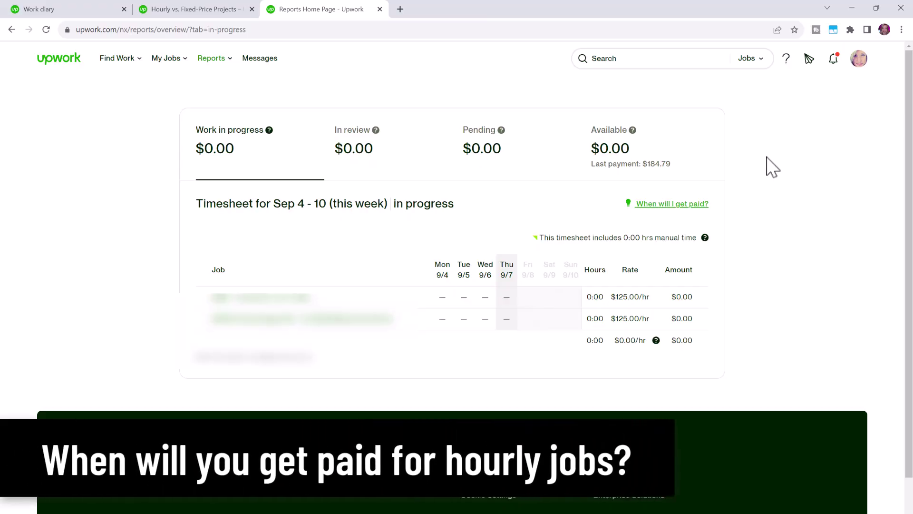
Go back to the Reports overview page via Reports > Overview.
click(767, 157)
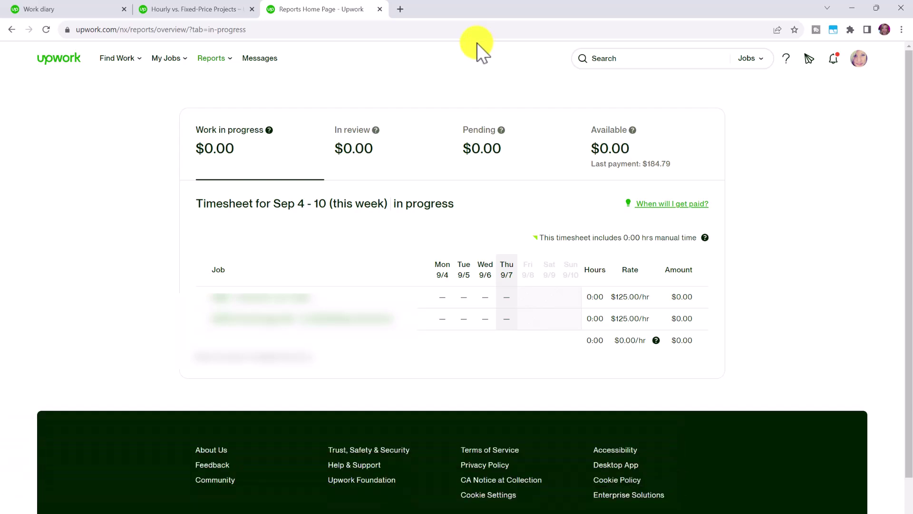
mouse_move(216, 58)
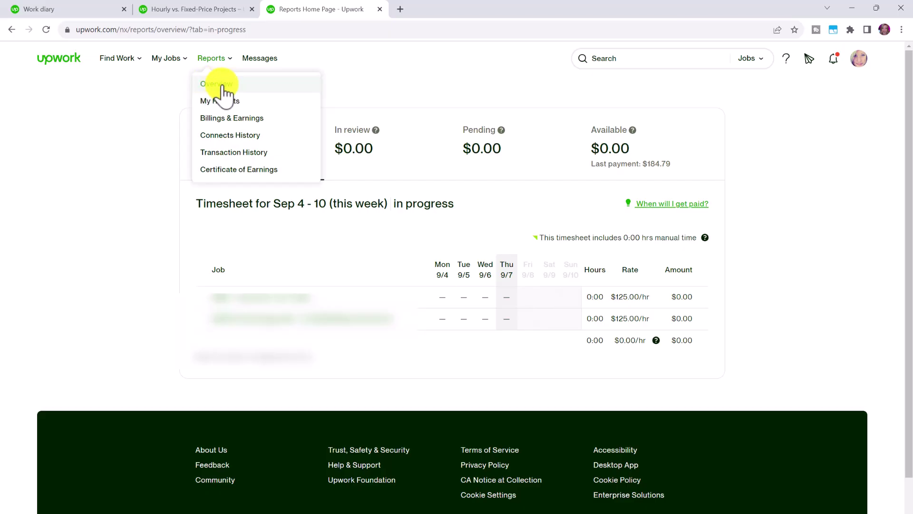
click(297, 84)
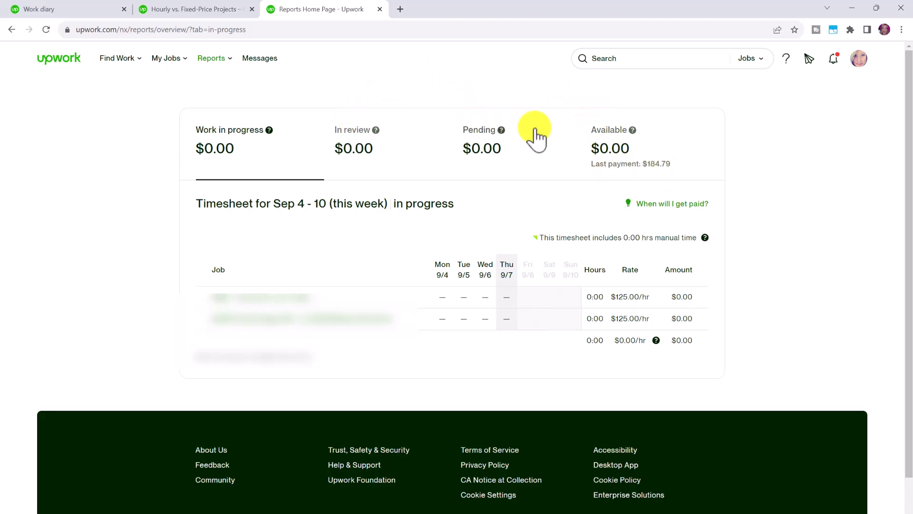
Read the help explanations for the Work in progress, In review and Pending payment stages.
mouse_move(270, 133)
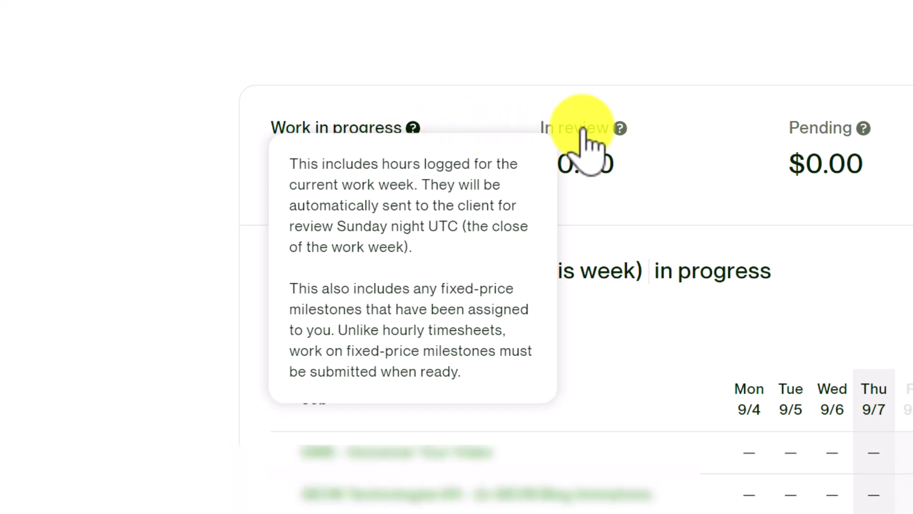
mouse_move(621, 129)
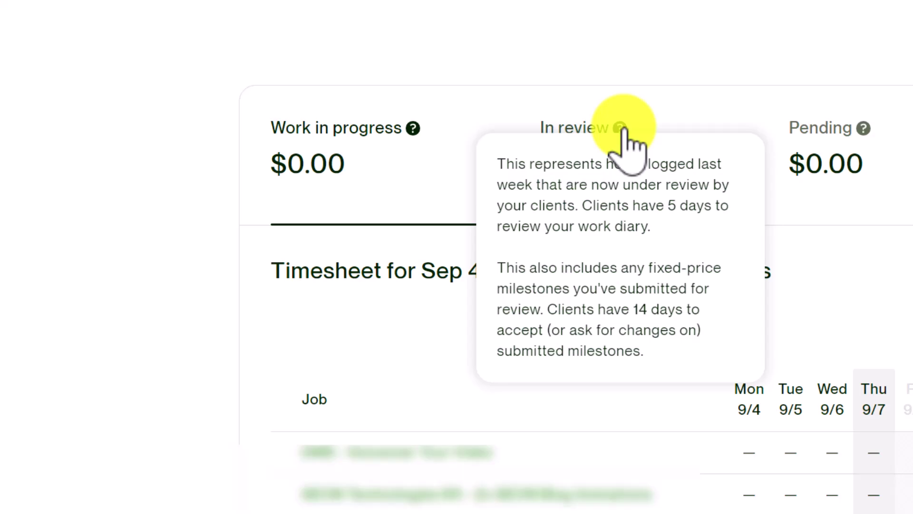
mouse_move(862, 129)
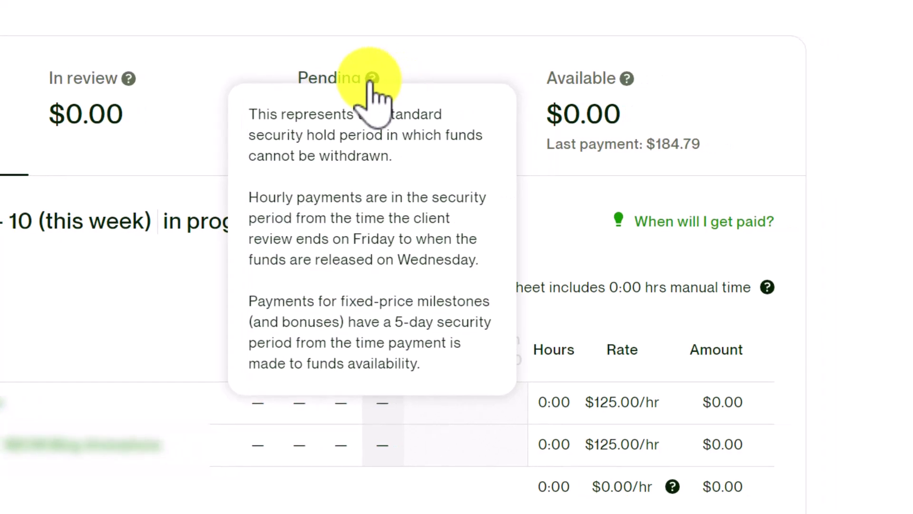